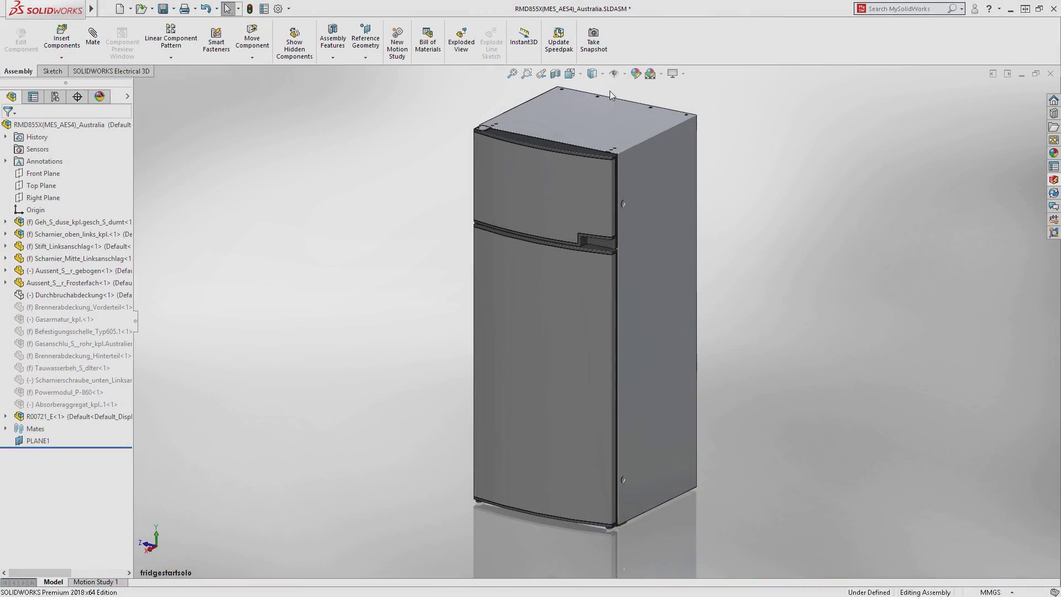
Step: Orbit the fridge assembly to its rear and zoom in on the yellow interior panel
middle_click_drag(581, 91, 453, 88)
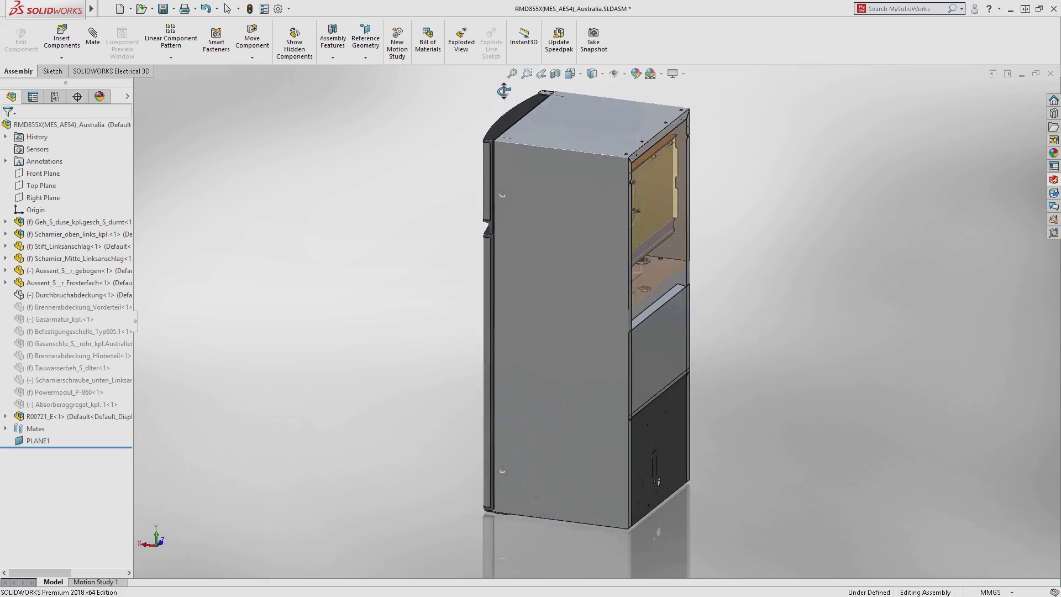
left_click(527, 73)
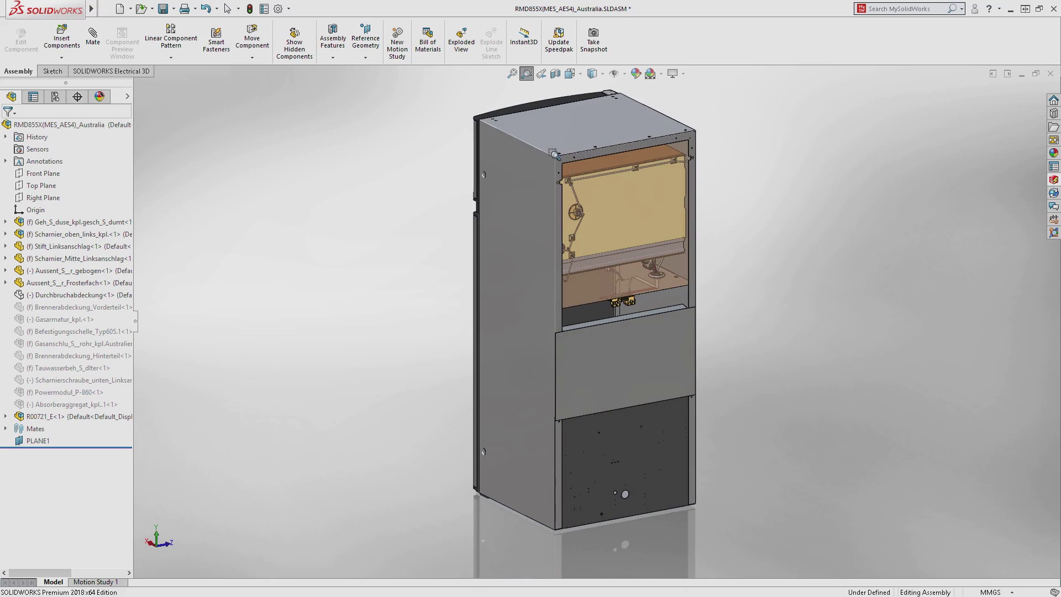
left_click_drag(554, 154, 686, 248)
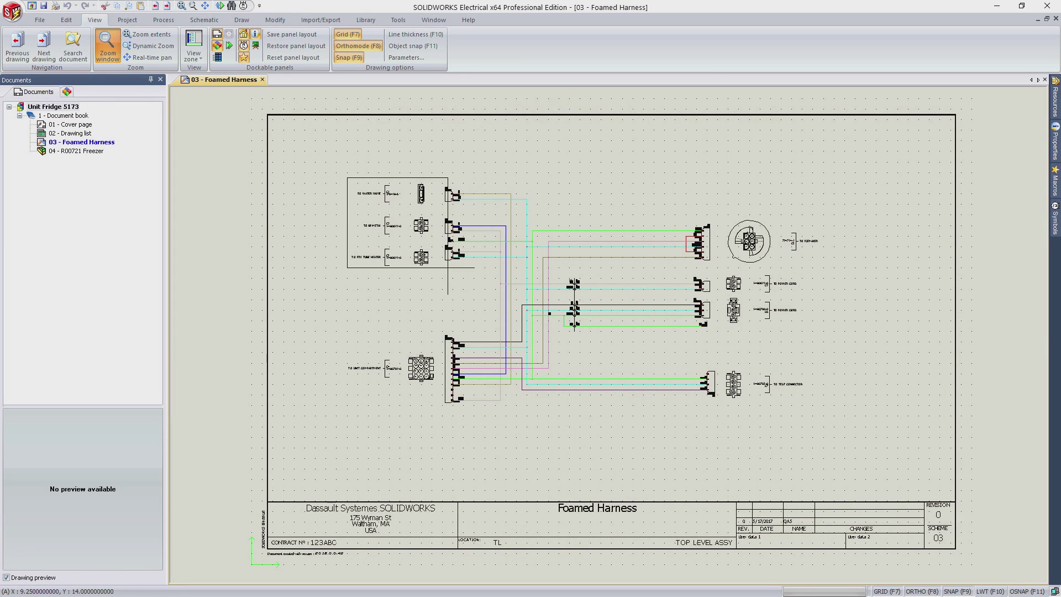
Step: Set the #TAG component mark attribute color to red in the project configuration
left_click(490, 273)
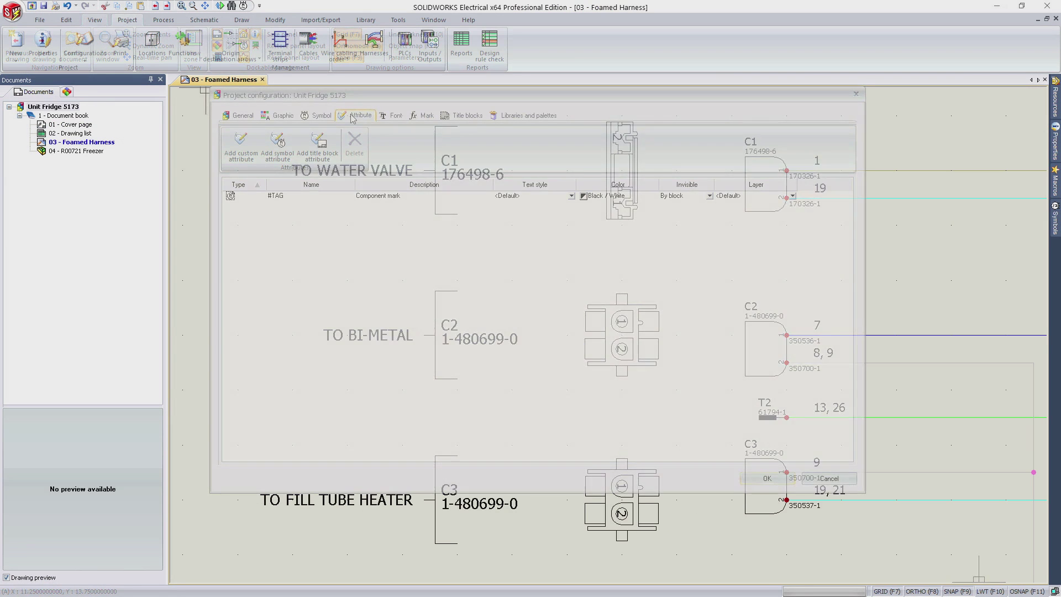
left_click(595, 199)
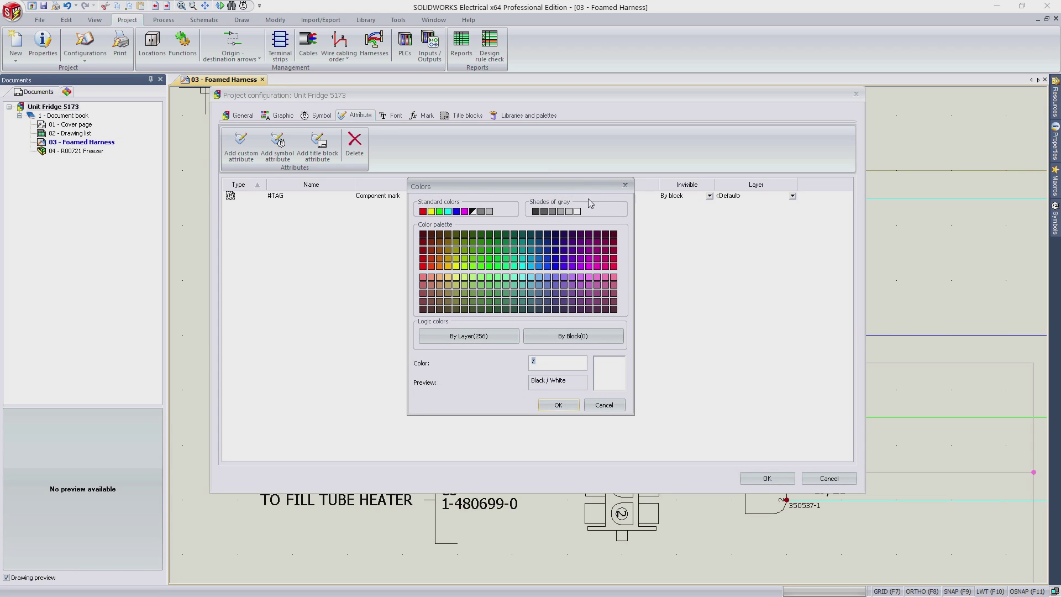
left_click(424, 212)
left_click(564, 404)
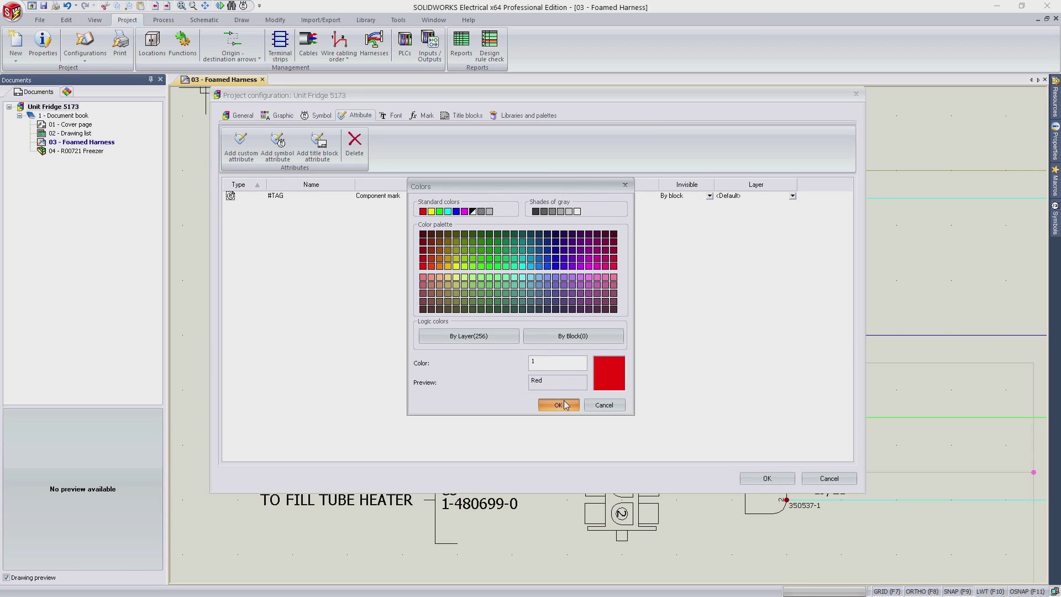
left_click(763, 479)
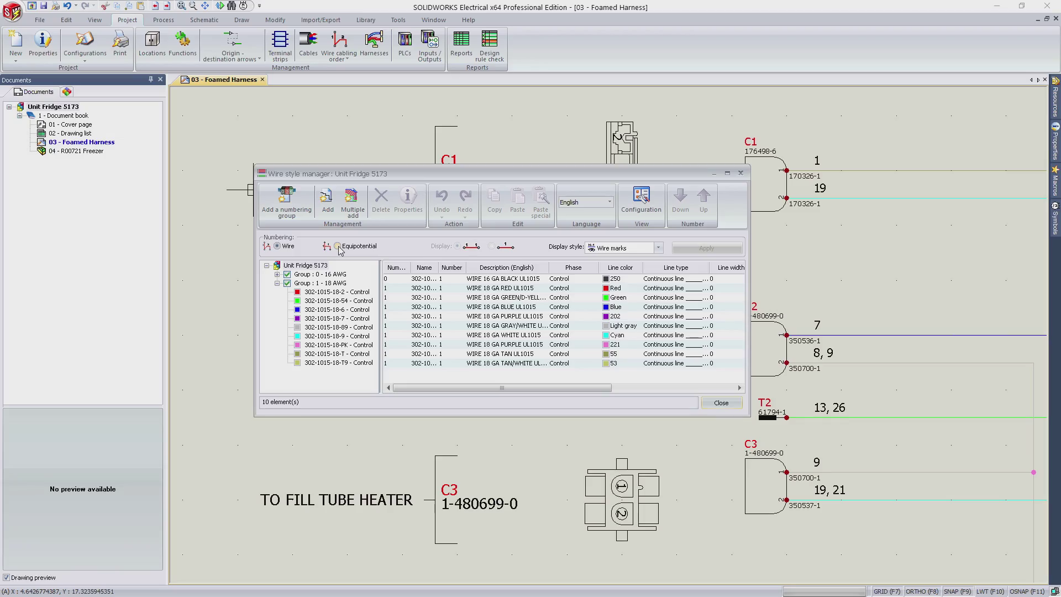
Step: Apply equipotential wire marks, then switch the display style to equipotential labels
left_click(338, 246)
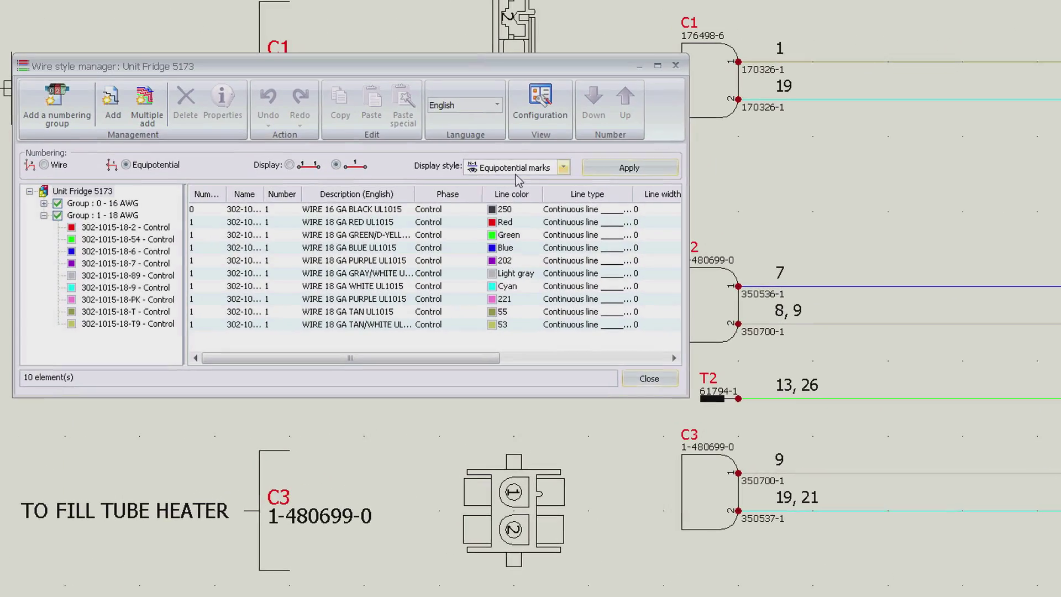
left_click(626, 169)
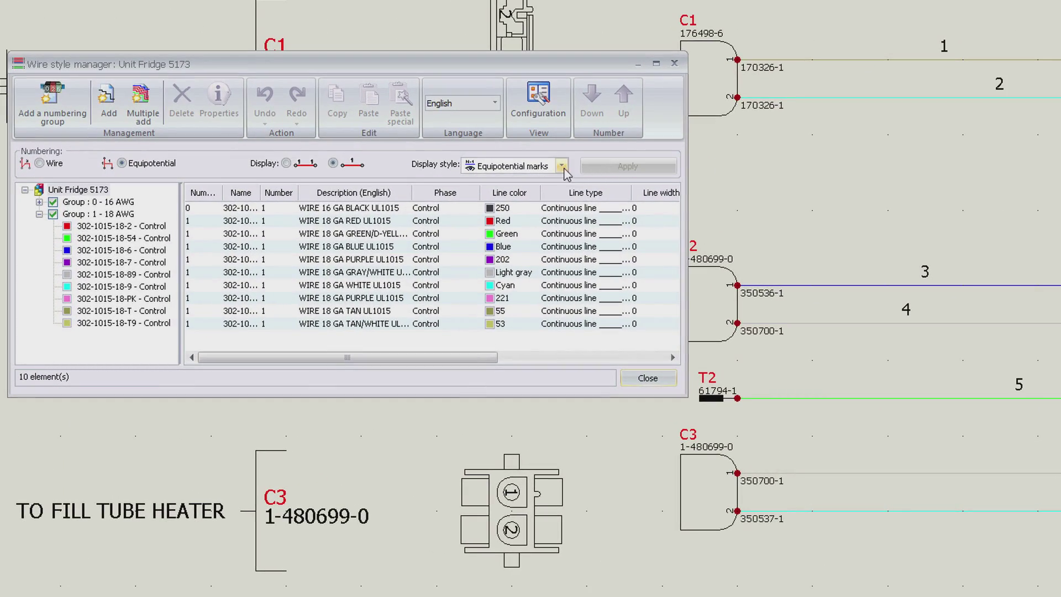
left_click(561, 166)
left_click(561, 191)
left_click(627, 166)
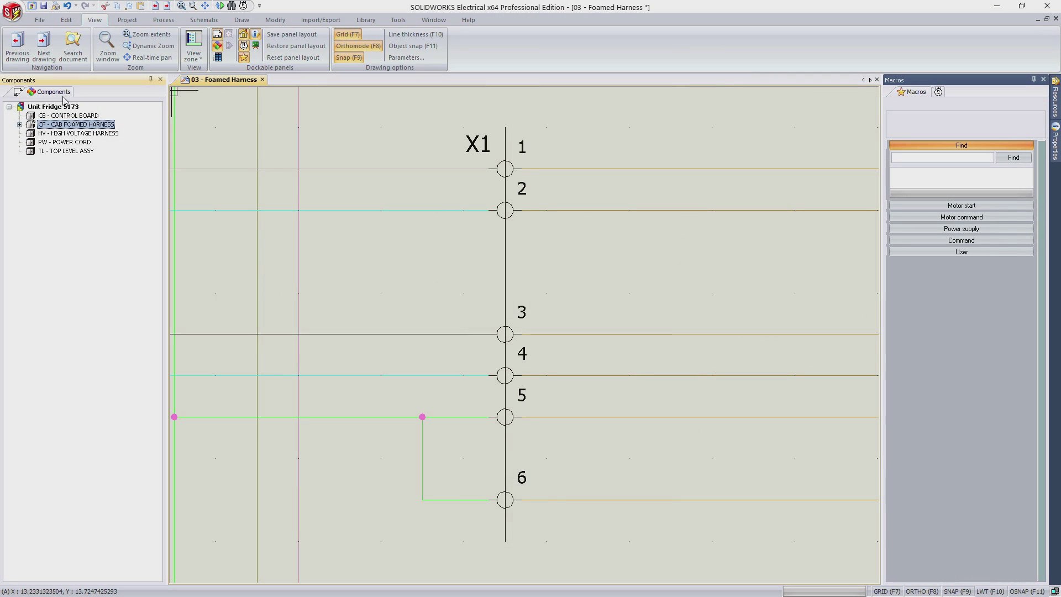
Step: Expand CF - CAB FOAMED HARNESS and review =F1-X1's manufacturer part and circuits
left_click(19, 124)
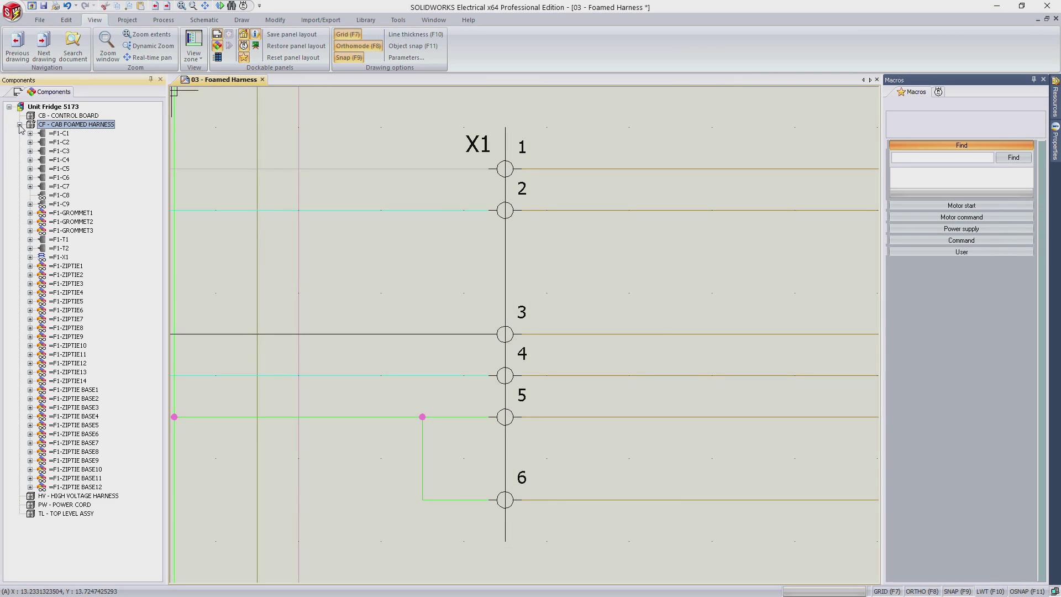
right_click(58, 256)
left_click(117, 288)
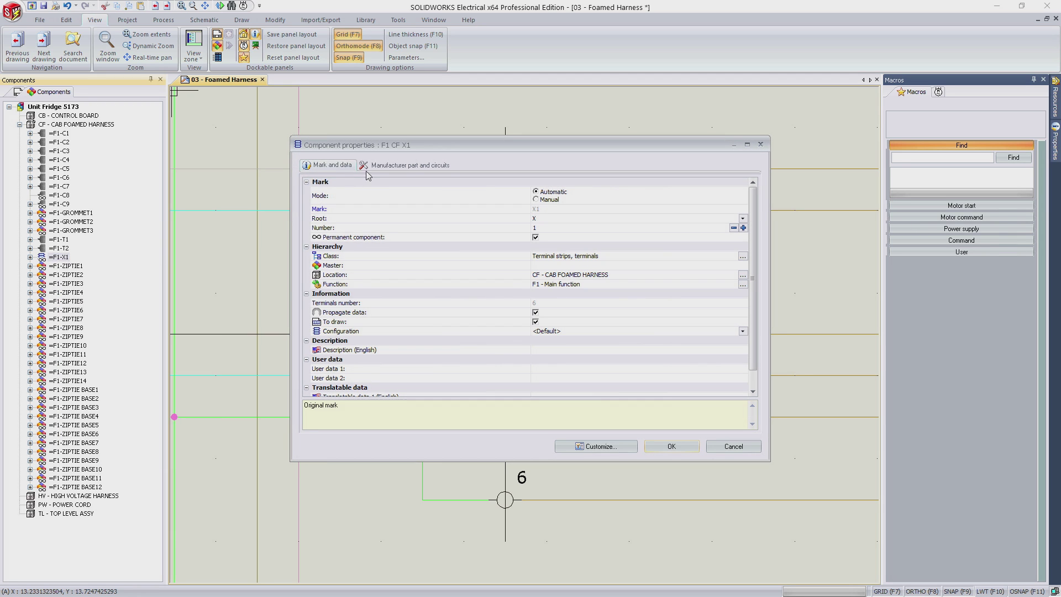
left_click(368, 168)
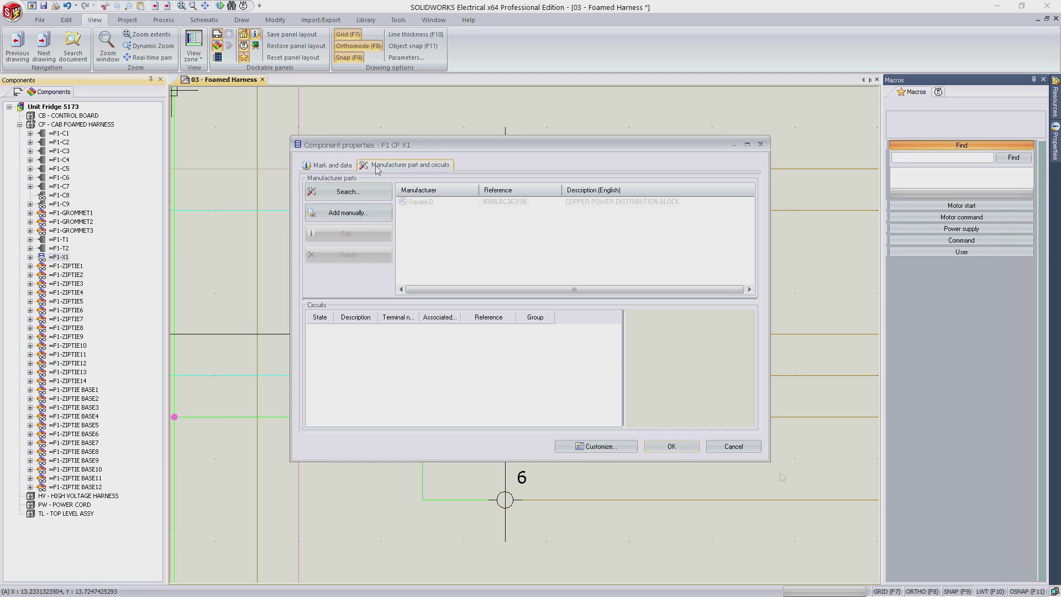
left_click(689, 447)
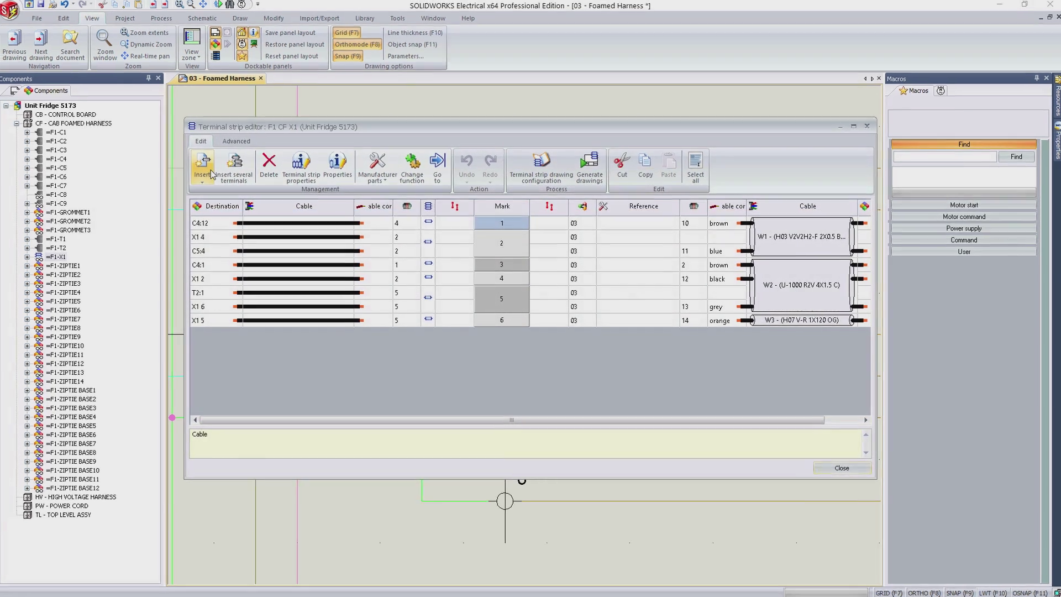
Step: Insert the Phoenix Contact 3000625 accessory manufacturer part into terminal strip X1
left_click(214, 173)
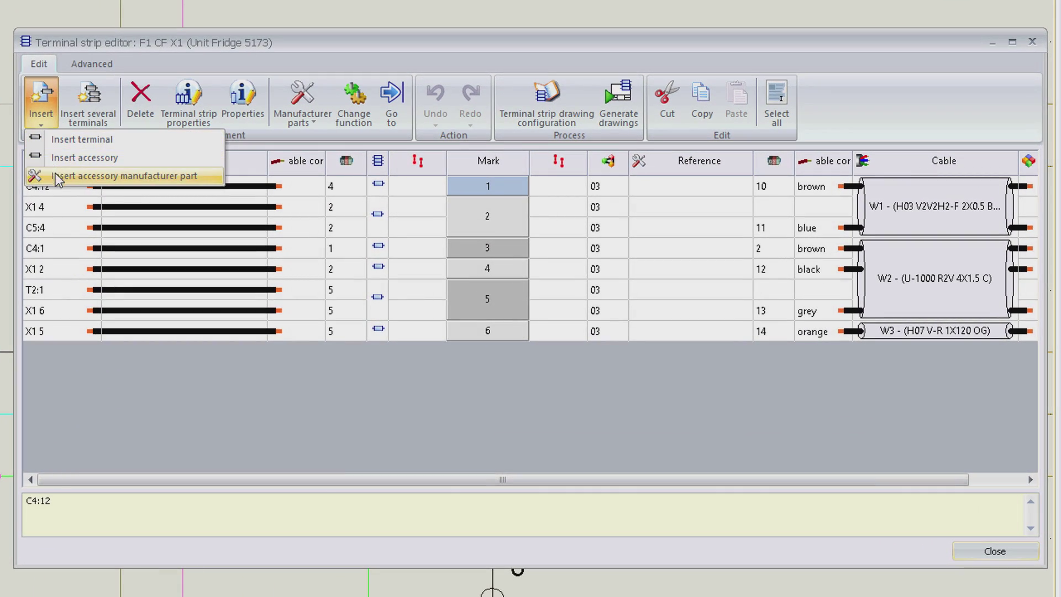
left_click(192, 199)
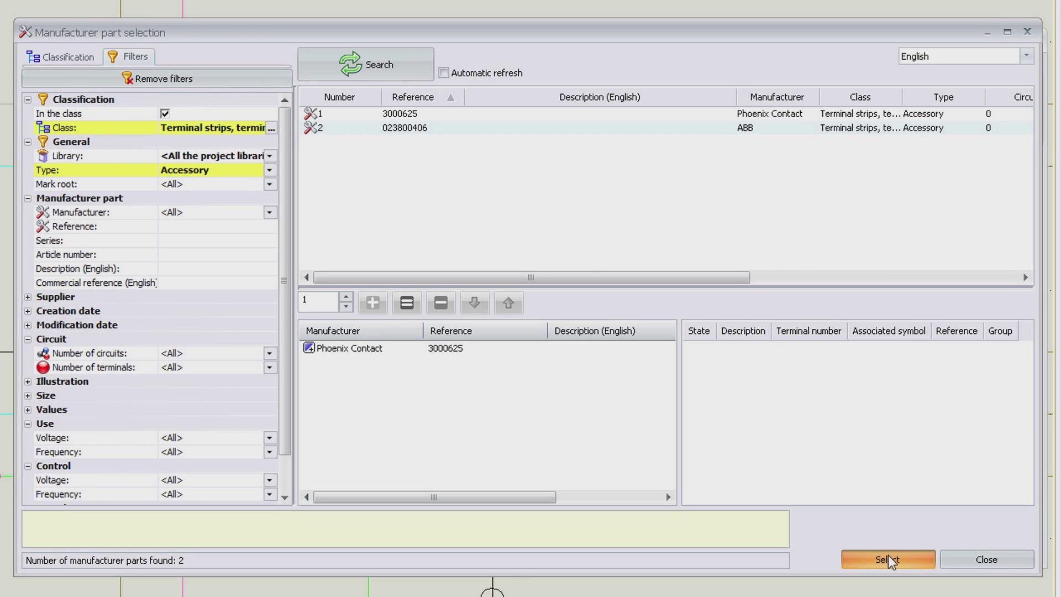
left_click(888, 556)
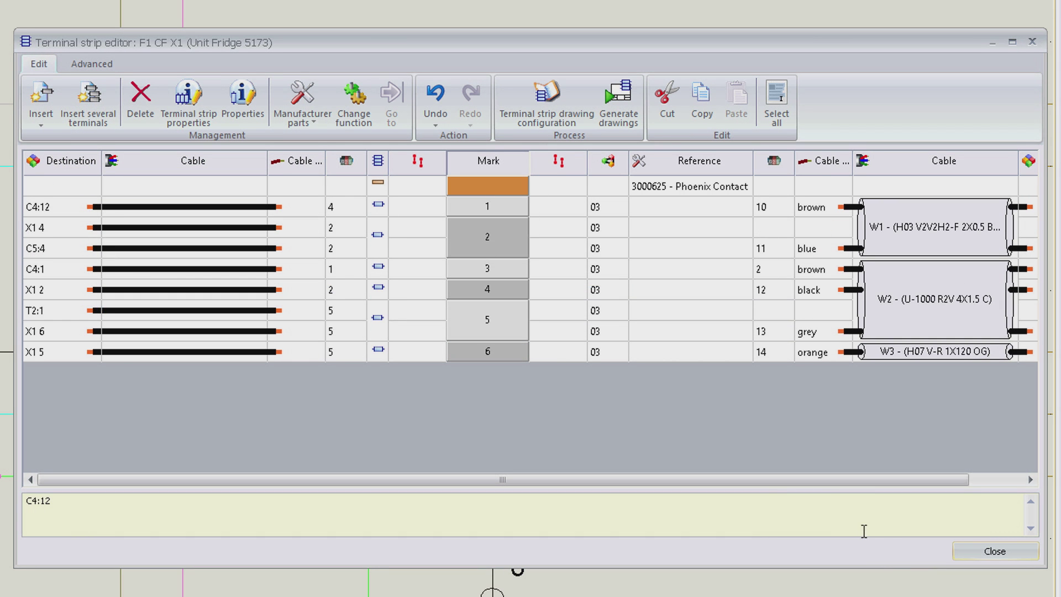
Step: Give terminal 3 two levels with unique level marks
right_click(500, 286)
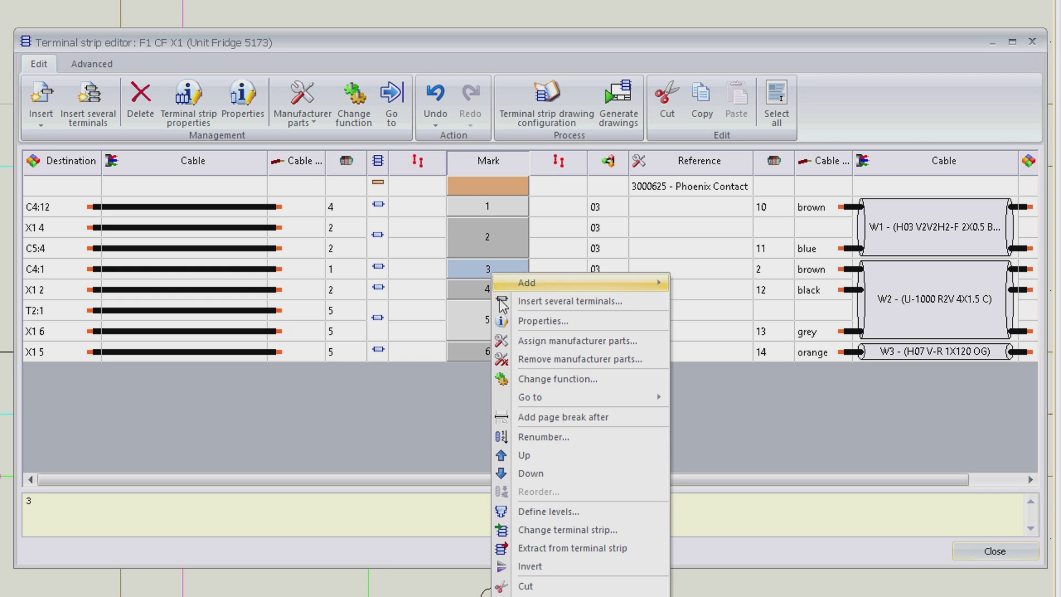
left_click(534, 504)
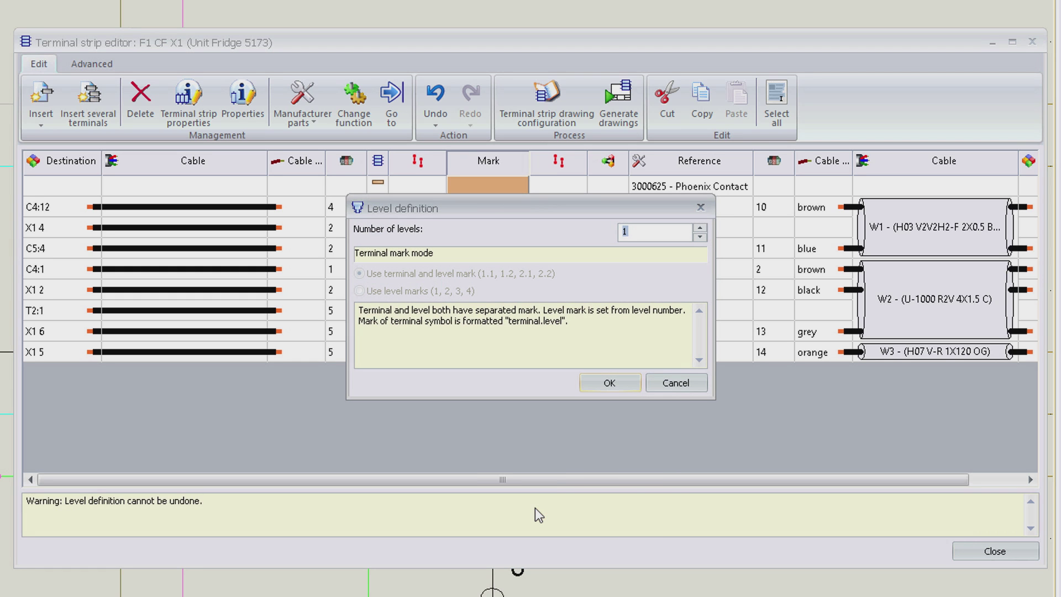
left_click(700, 228)
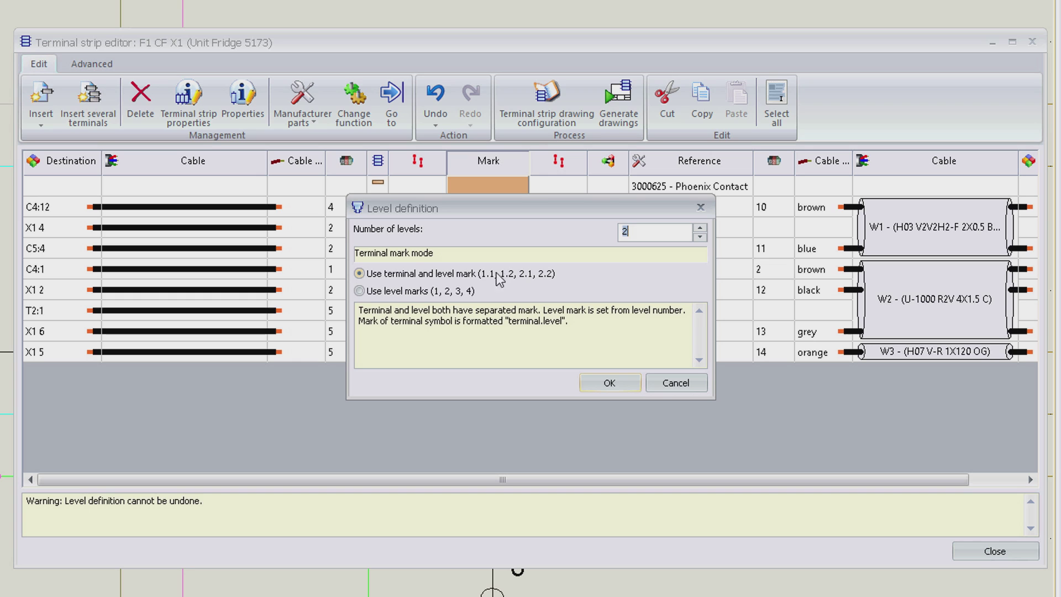
left_click(455, 297)
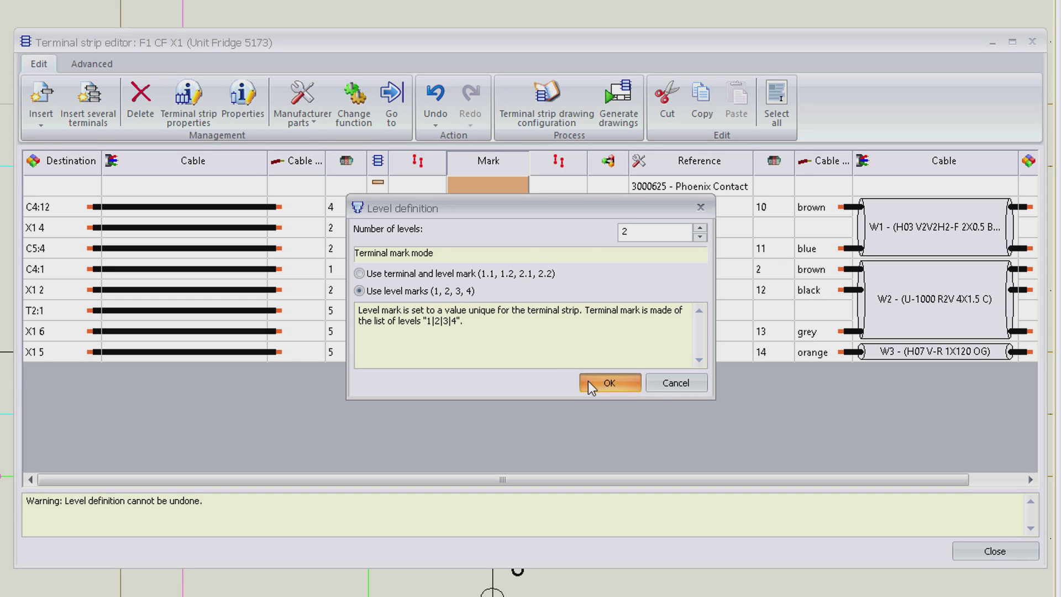
left_click(609, 382)
Step: Renumber all X1 terminals top to bottom
left_click(92, 64)
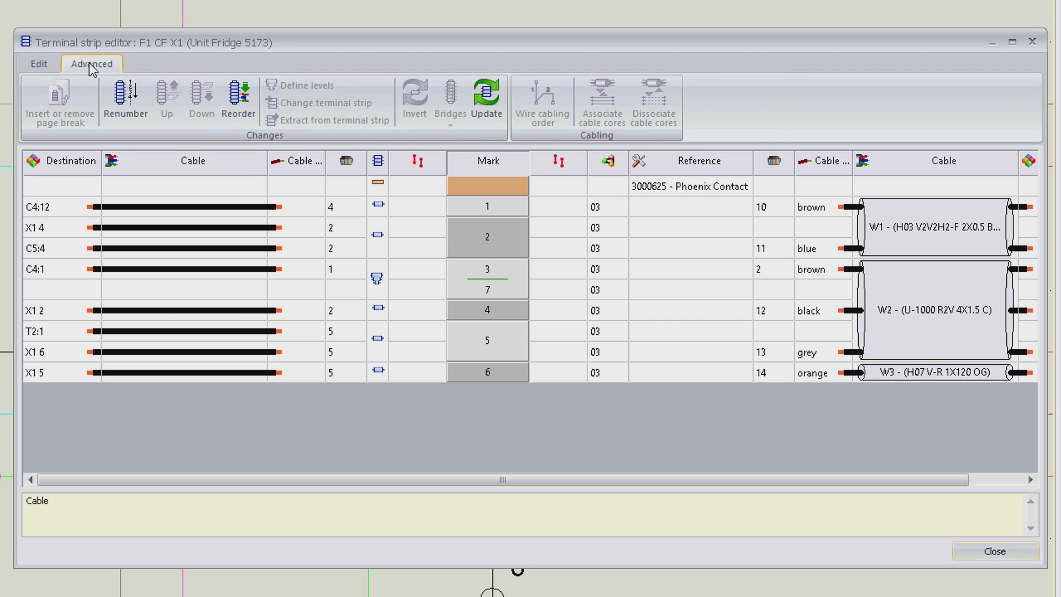
left_click(121, 101)
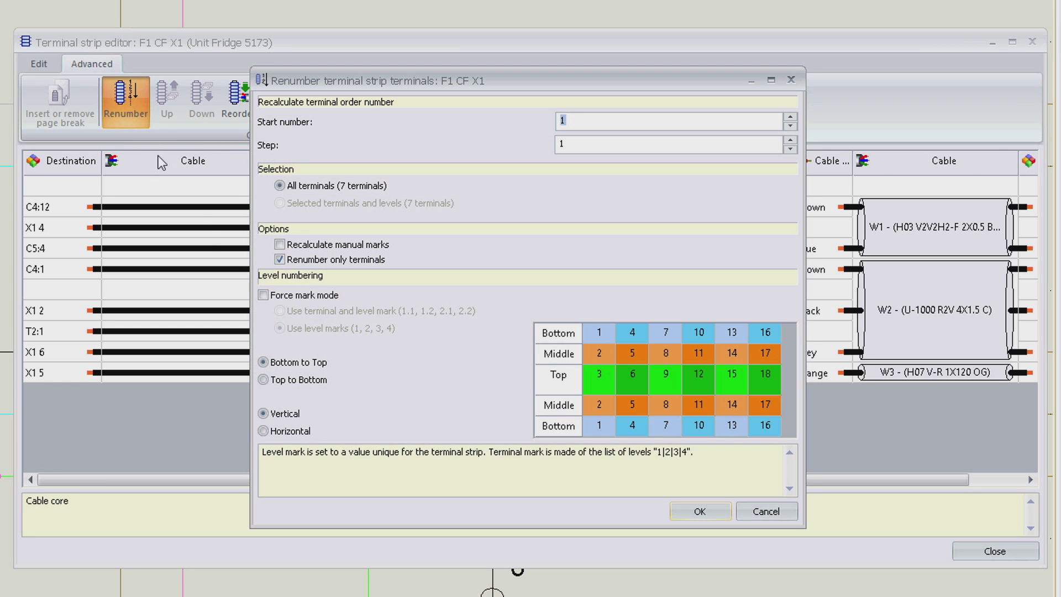
left_click(303, 384)
left_click(687, 511)
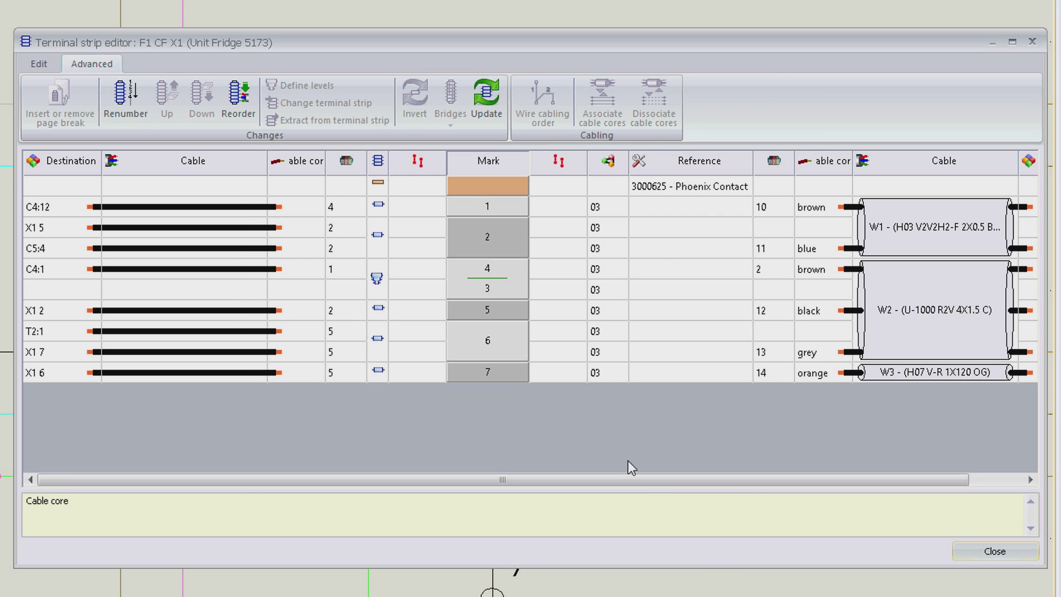
Step: Define two levels (5.1, 5.2) on terminal 5, then generate the X1 terminal strip drawing
right_click(502, 312)
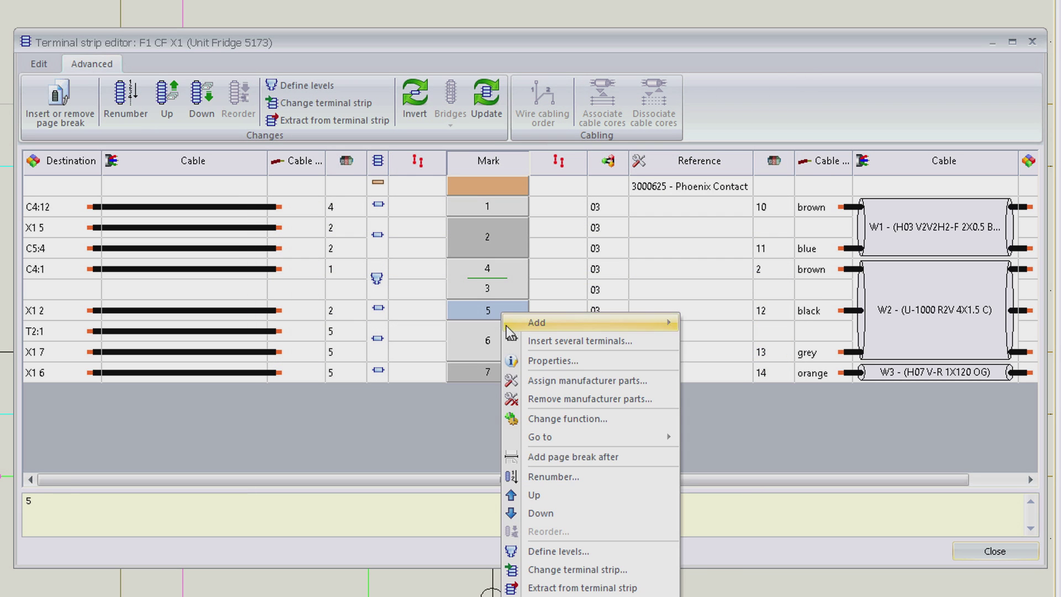
left_click(546, 550)
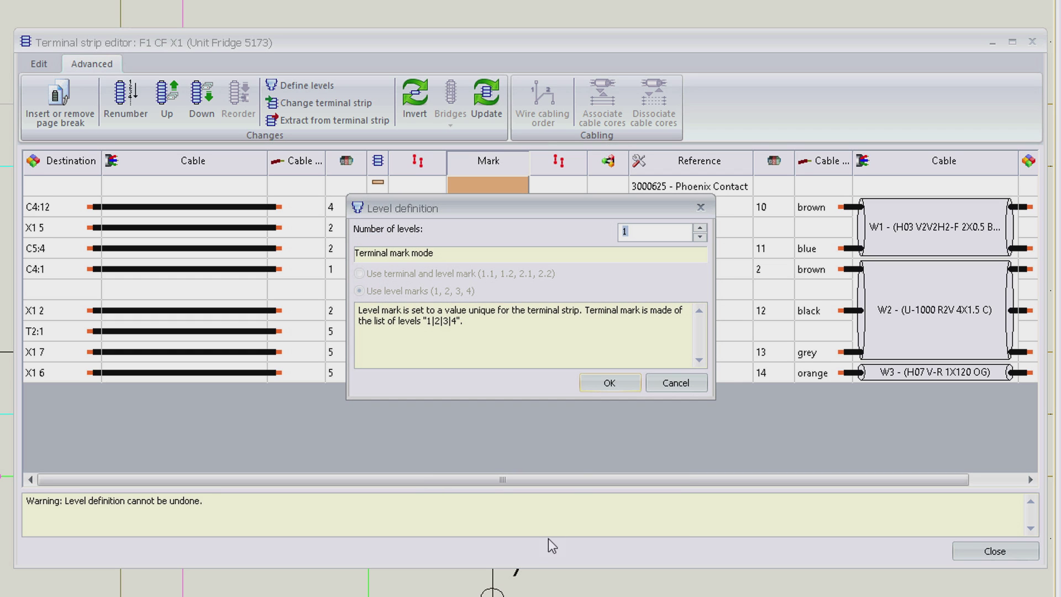
left_click(700, 229)
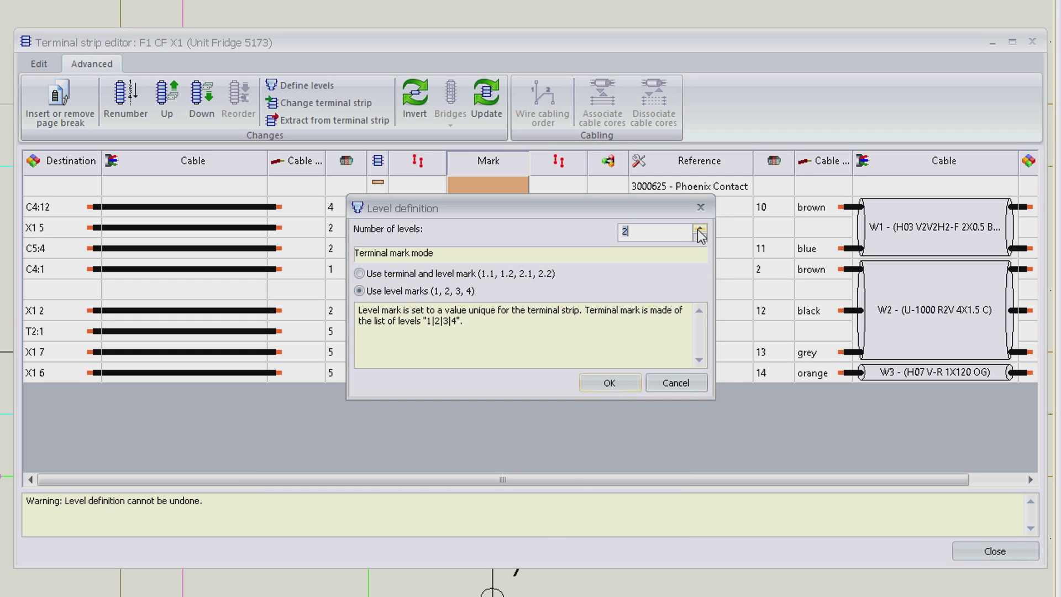
left_click(549, 278)
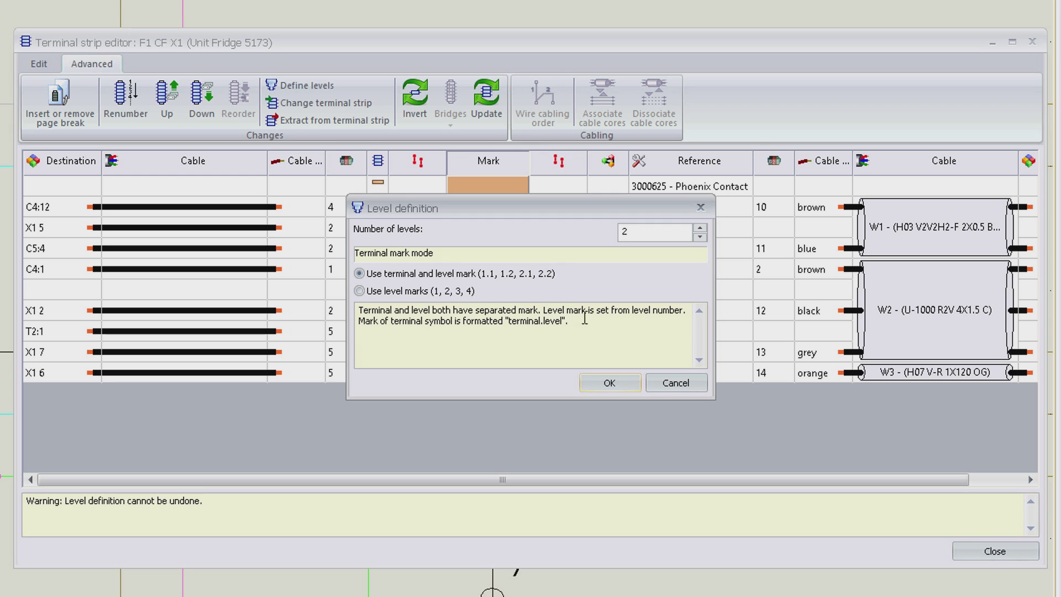
left_click(619, 381)
left_click(39, 64)
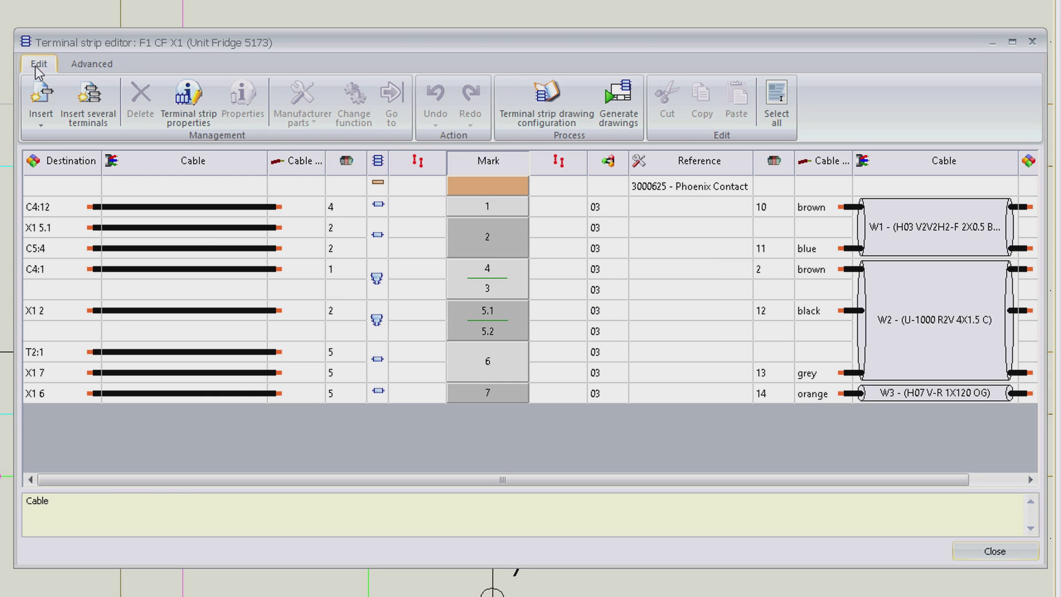
left_click(611, 104)
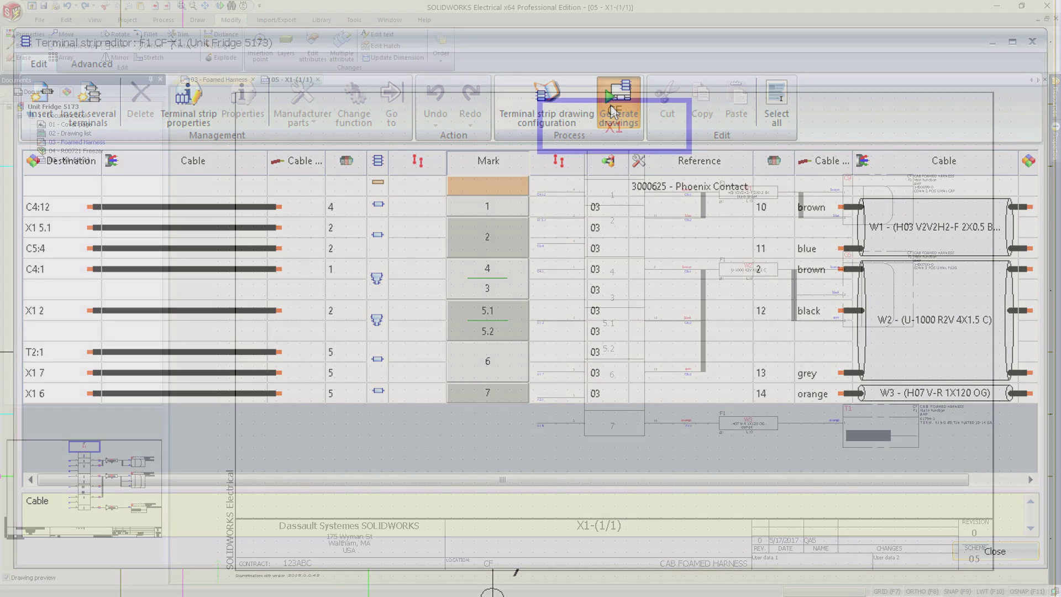